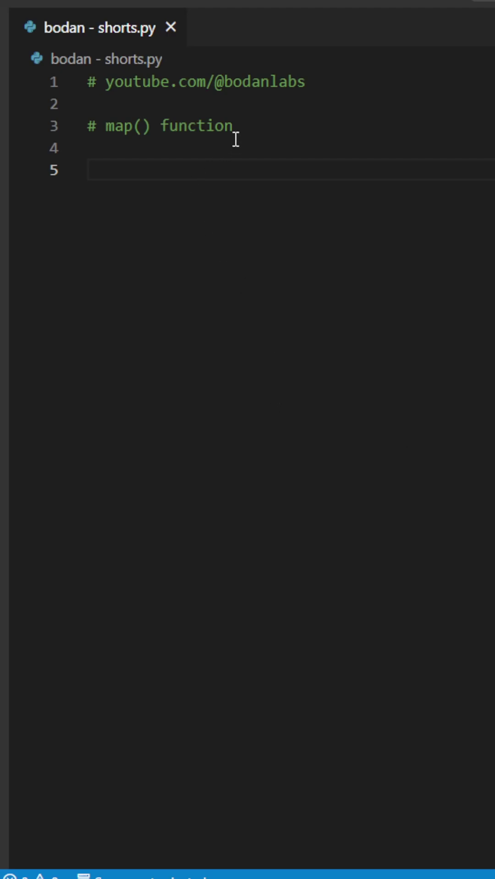
Paste numbers = [1, 2, 3, 4], the map squaring line and print(squares) into lines 5–7
{"action": "left_click_drag", "start_coordinate": [233, 127], "coordinate": [106, 126]}
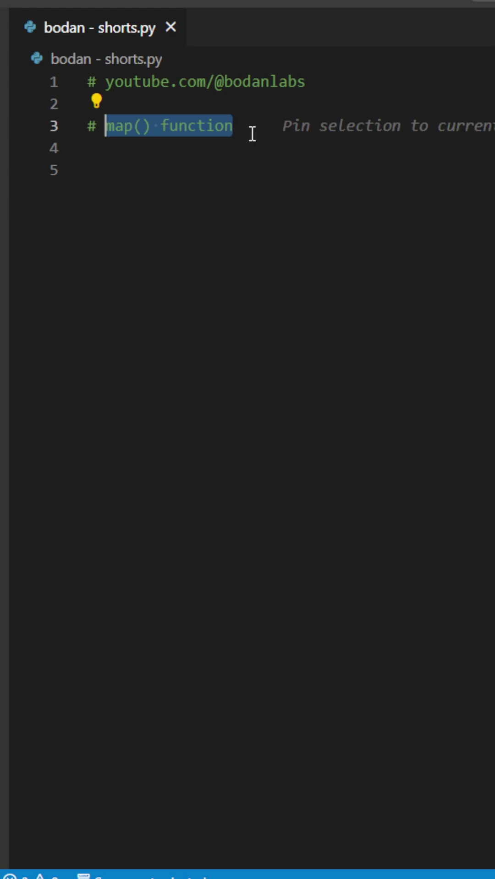
{"action": "left_click", "coordinate": [248, 208]}
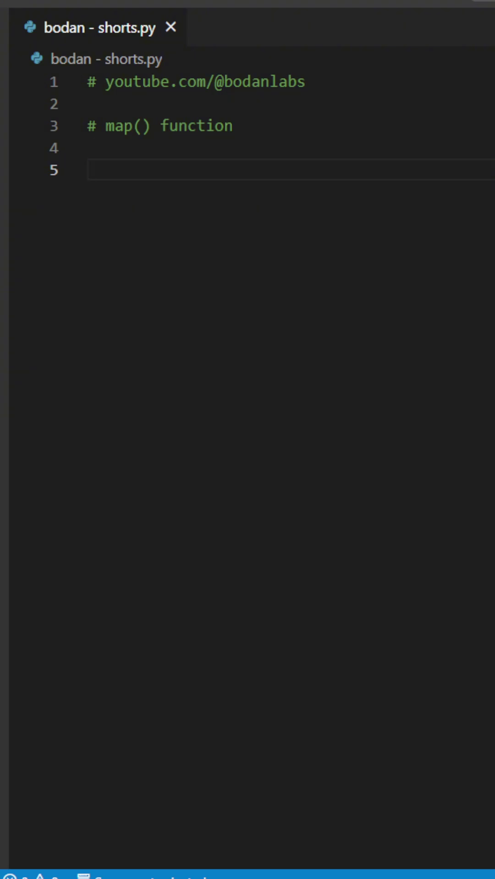
{"action": "type", "text": "numbers = [1, 2, 3, 4] squares = list(map(lambda x: x**2, numbers)) print(squares)"}
{"action": "left_click", "coordinate": [428, 224]}
Highlight the [1, 2, 3, 4] list, the numbers and squares variables, and the list call
{"action": "left_click_drag", "start_coordinate": [303, 170], "coordinate": [170, 170]}
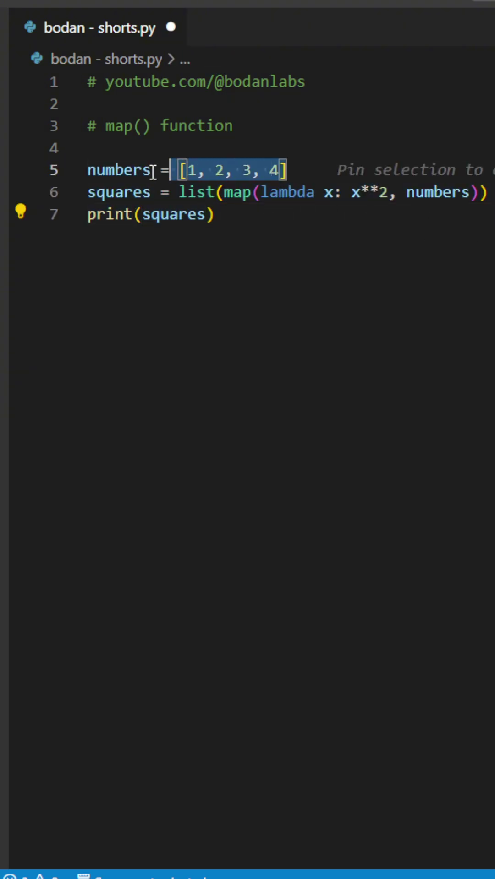
{"action": "double_click", "coordinate": [153, 170]}
{"action": "left_click", "coordinate": [287, 229]}
{"action": "double_click", "coordinate": [95, 194]}
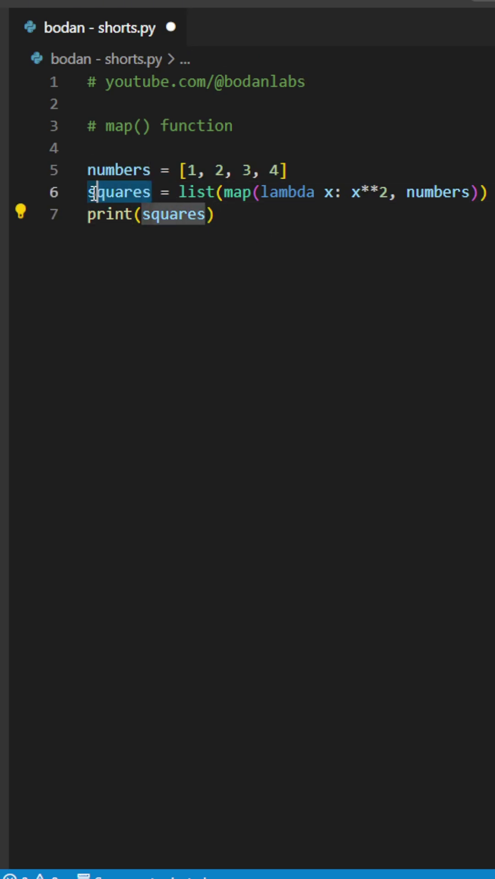
{"action": "left_click", "coordinate": [267, 229]}
{"action": "double_click", "coordinate": [196, 192]}
{"action": "left_click", "coordinate": [224, 193]}
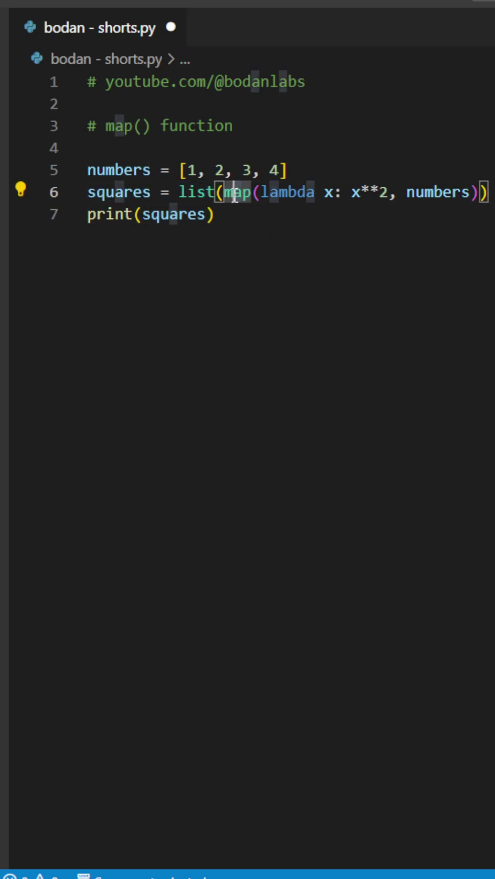
Highlight the lambda x: x**2 expression and both occurrences of numbers
{"action": "double_click", "coordinate": [285, 193]}
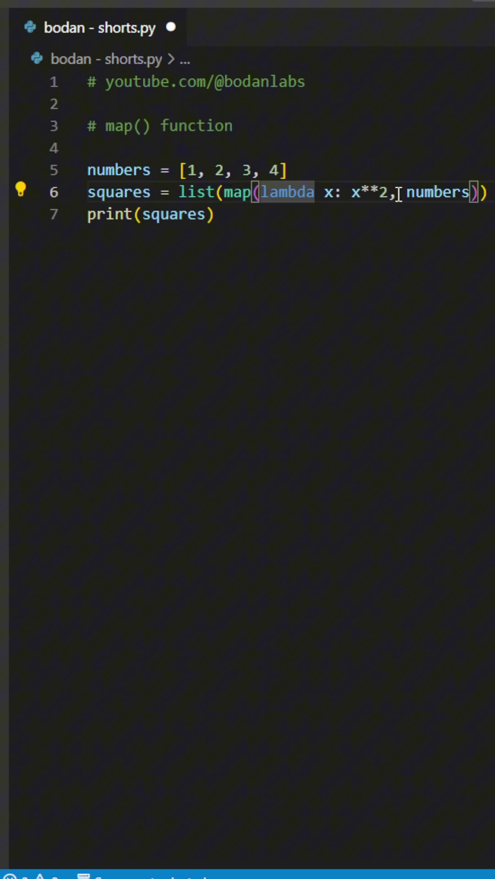
{"action": "left_click_drag", "start_coordinate": [388, 193], "coordinate": [259, 193]}
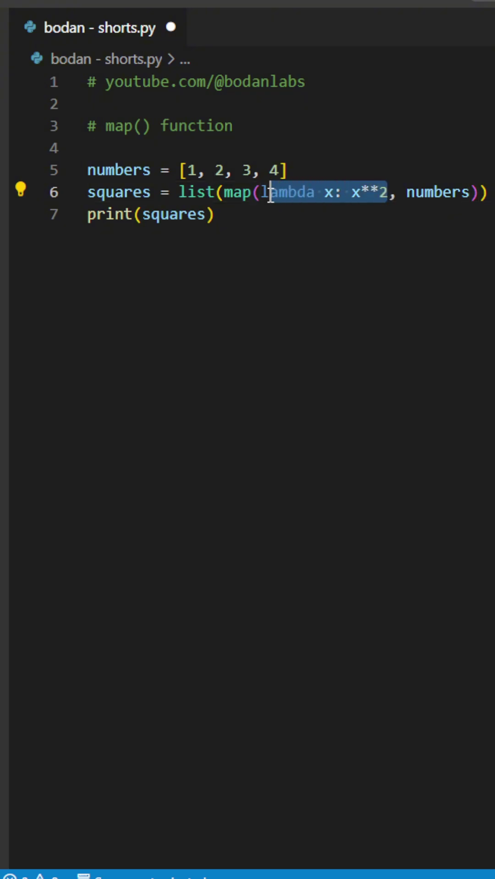
{"action": "left_click", "coordinate": [323, 193]}
{"action": "left_click", "coordinate": [350, 193]}
{"action": "left_click", "coordinate": [380, 193]}
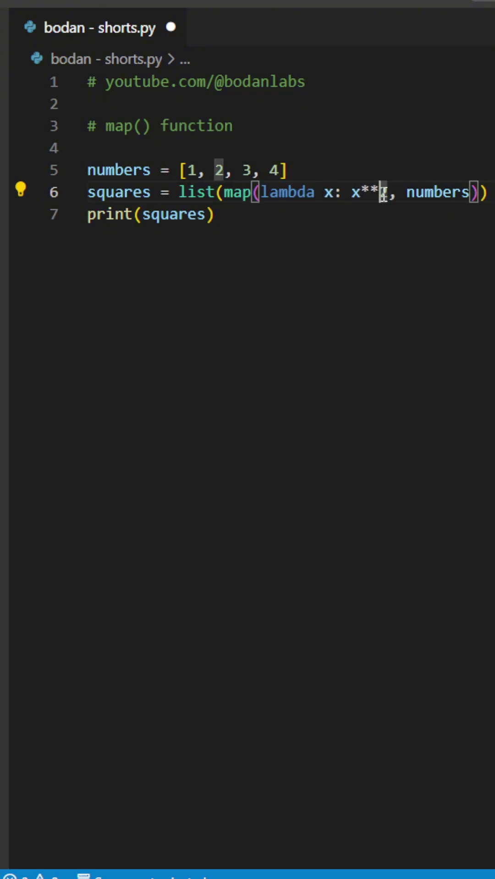
{"action": "double_click", "coordinate": [371, 193]}
{"action": "left_click", "coordinate": [433, 192]}
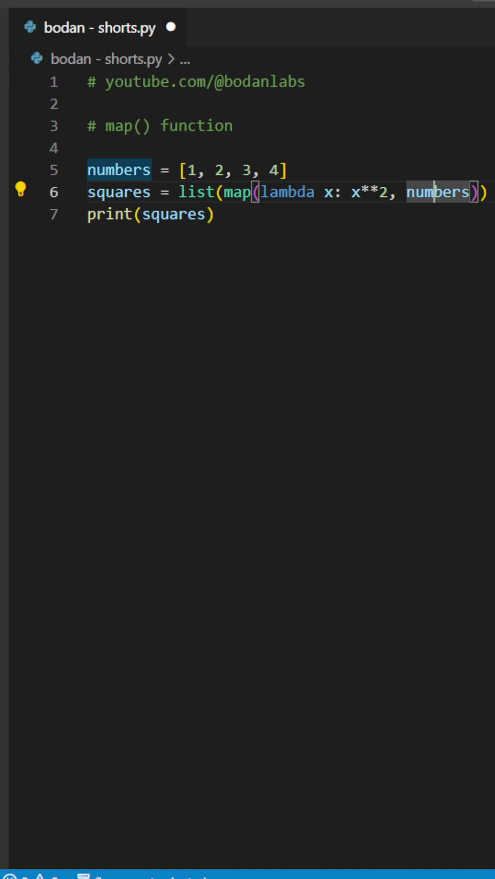
Run the script, highlight each output value 1, 4, 9, 16, then select lines 5–7
{"action": "key", "text": "ctrl+F5"}
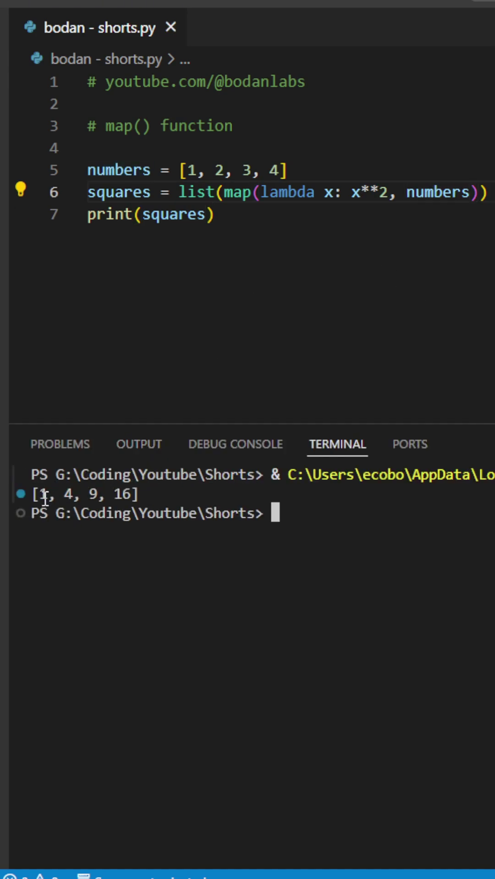
{"action": "double_click", "coordinate": [44, 494]}
{"action": "double_click", "coordinate": [68, 494]}
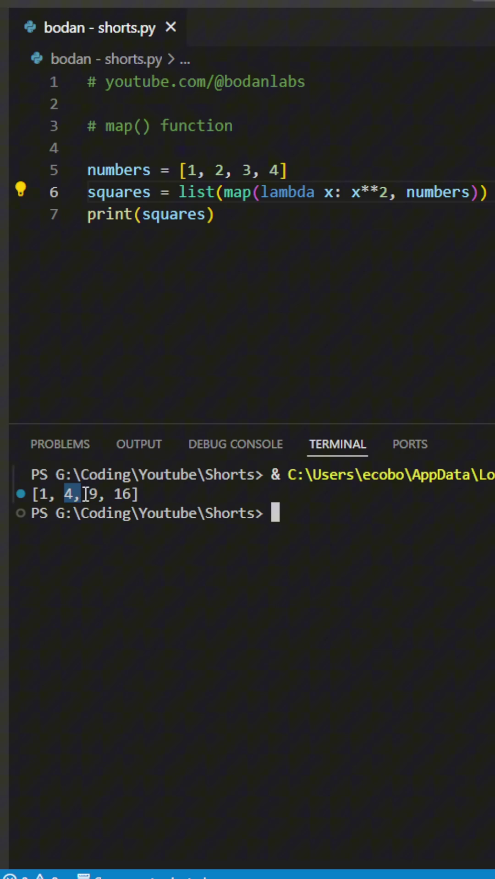
{"action": "double_click", "coordinate": [93, 495]}
{"action": "double_click", "coordinate": [123, 494]}
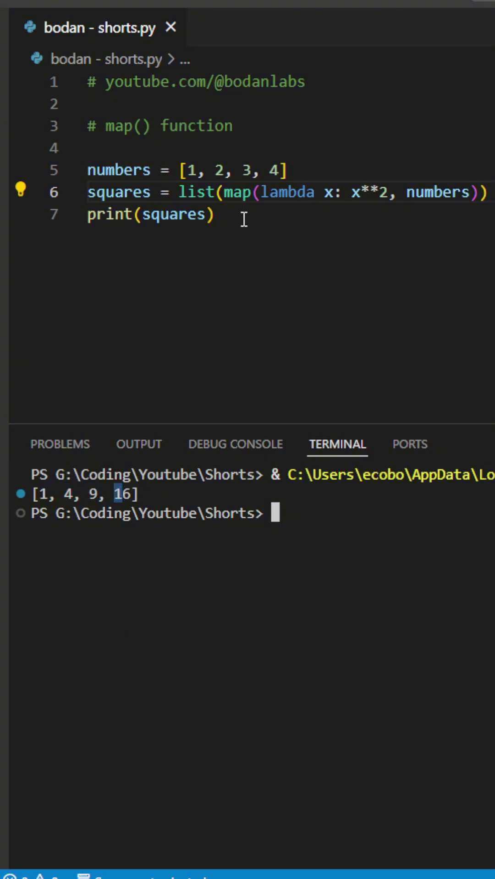
{"action": "left_click_drag", "start_coordinate": [243, 218], "coordinate": [88, 170]}
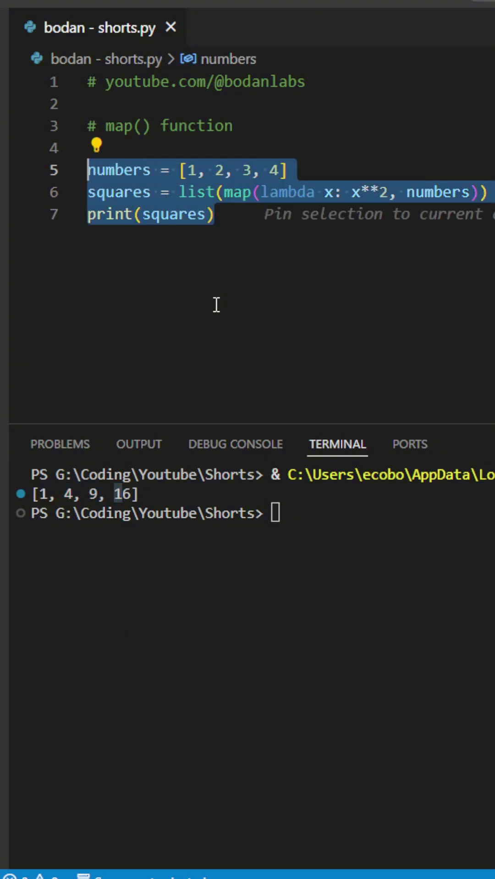
Replace lines 5–7 with the words/str.upper example, close the terminal, and highlight the words list
{"action": "type", "text": "words = [\"hello\", \"world\"] uppercased = list(map(str.upper, words)) print(uppercased)"}
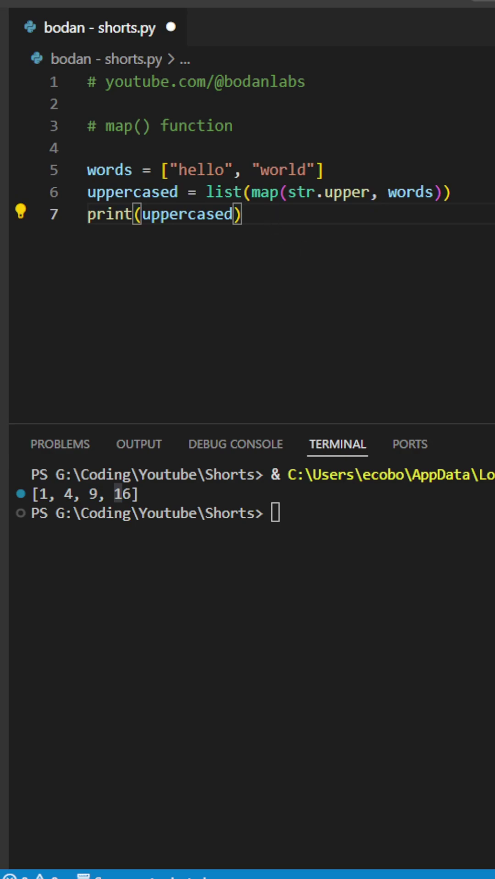
{"action": "key", "text": "ctrl+j"}
{"action": "left_click_drag", "start_coordinate": [343, 170], "coordinate": [87, 169]}
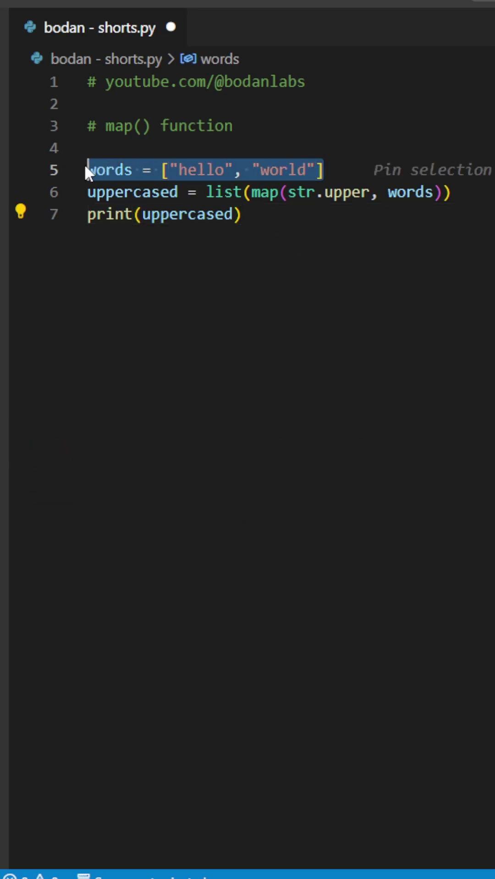
{"action": "left_click", "coordinate": [211, 171]}
{"action": "double_click", "coordinate": [281, 170]}
Highlight uppercased, the list and map calls, str.upper, and the words argument on line 6
{"action": "double_click", "coordinate": [149, 193]}
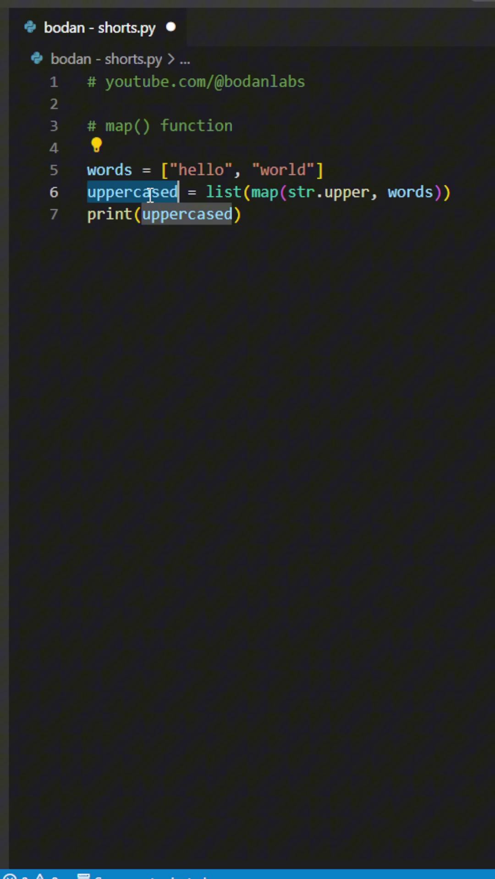
{"action": "left_click", "coordinate": [237, 193]}
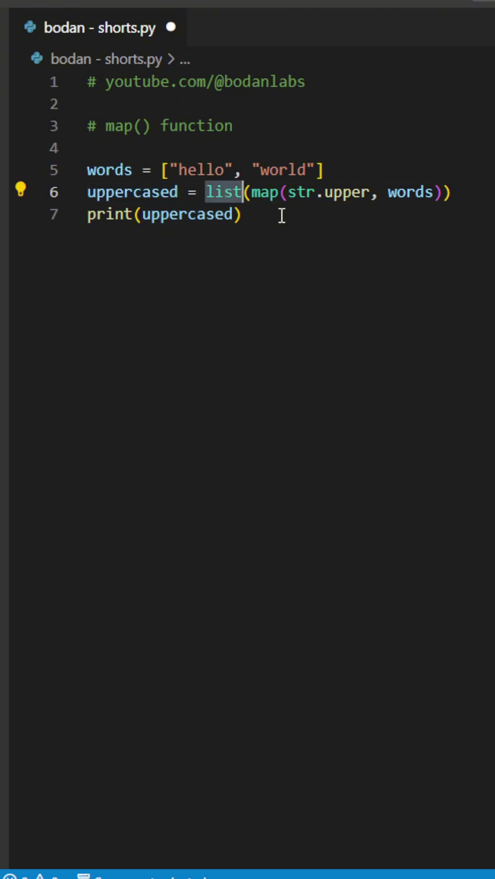
{"action": "left_click", "coordinate": [277, 193]}
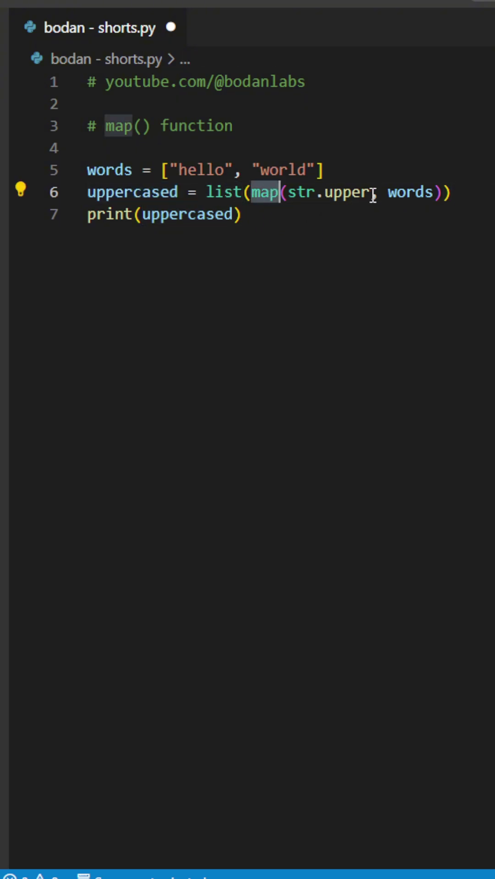
{"action": "left_click_drag", "start_coordinate": [371, 194], "coordinate": [288, 193]}
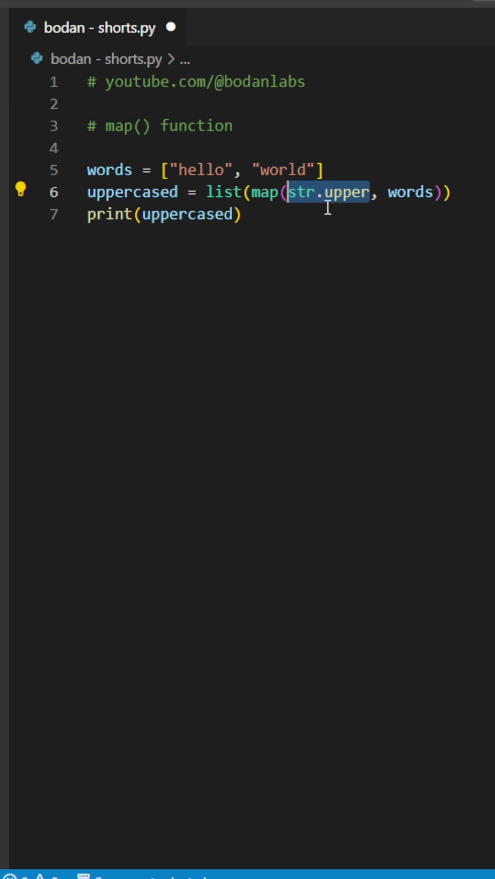
{"action": "left_click_drag", "start_coordinate": [388, 193], "coordinate": [437, 193]}
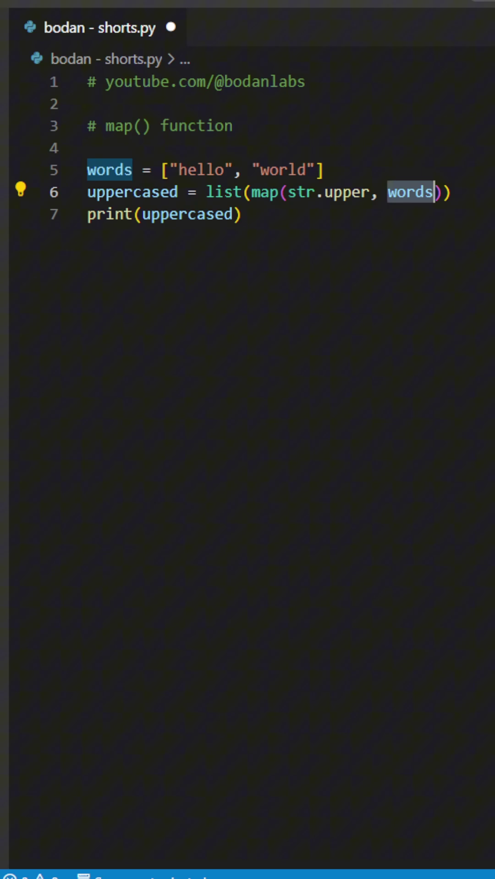
Run the uppercasing script and highlight the ['HELLO', 'WORLD'] output line
{"action": "key", "text": "ctrl+F5"}
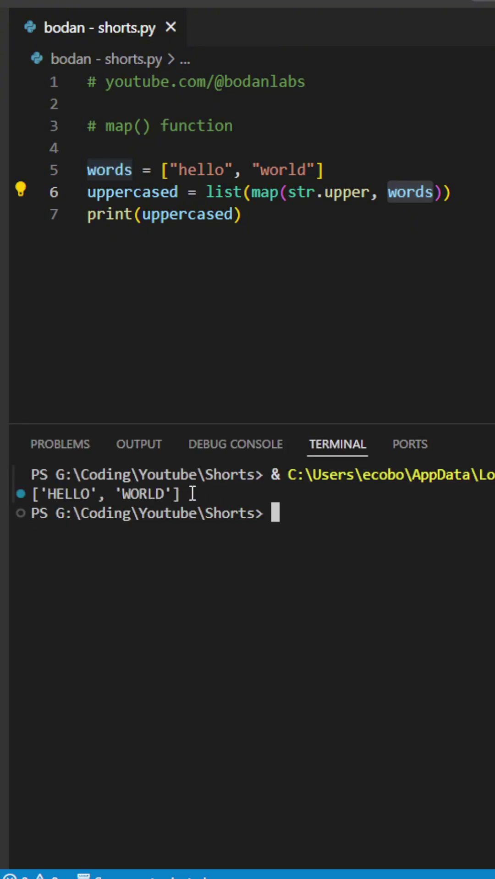
{"action": "left_click_drag", "start_coordinate": [193, 493], "coordinate": [32, 494]}
{"action": "left_click", "coordinate": [176, 493]}
{"action": "left_click_drag", "start_coordinate": [198, 494], "coordinate": [21, 502]}
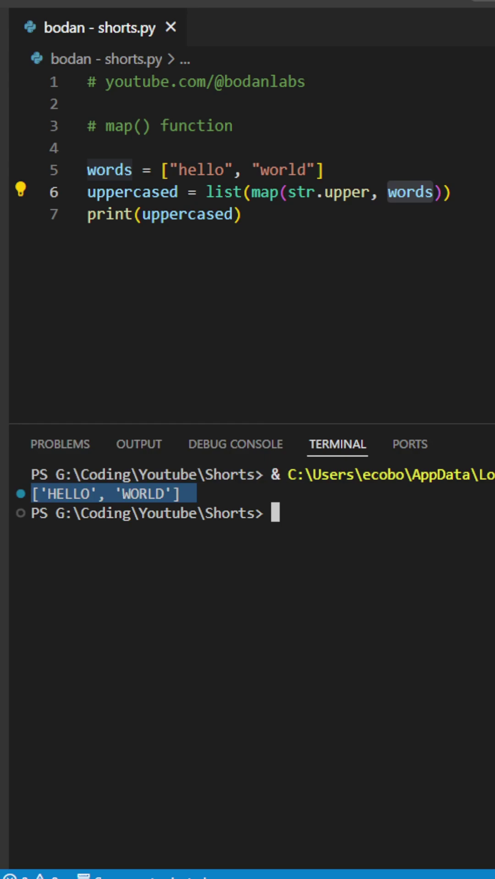
{"action": "left_click", "coordinate": [300, 499]}
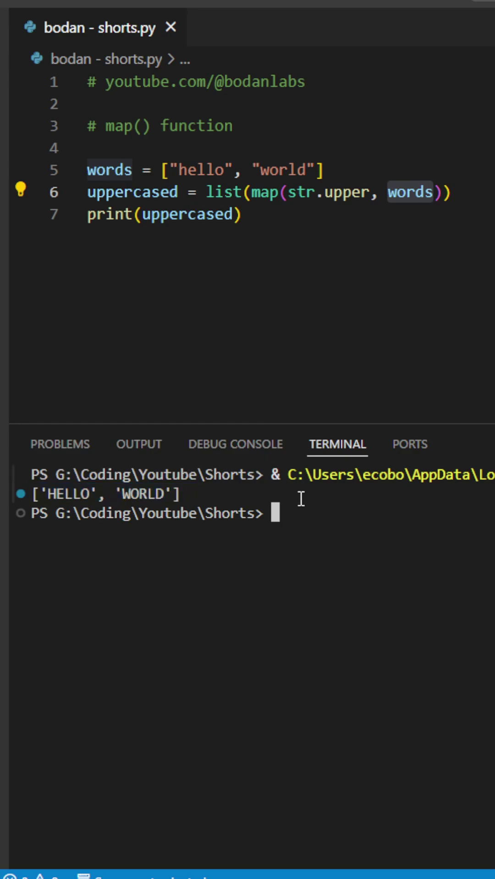